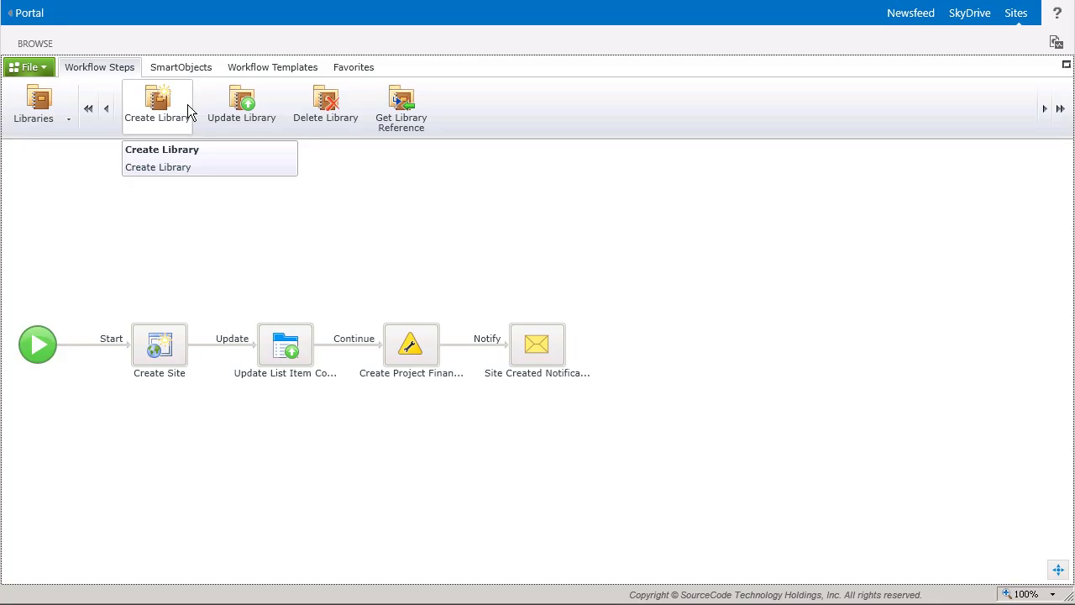
Step: Apply the Create Library step to the Create Project Financials placeholder and keep portal.denallix.com as its site collection
{"action": "left_click_drag", "start_coordinate": [187, 105], "coordinate": [413, 351]}
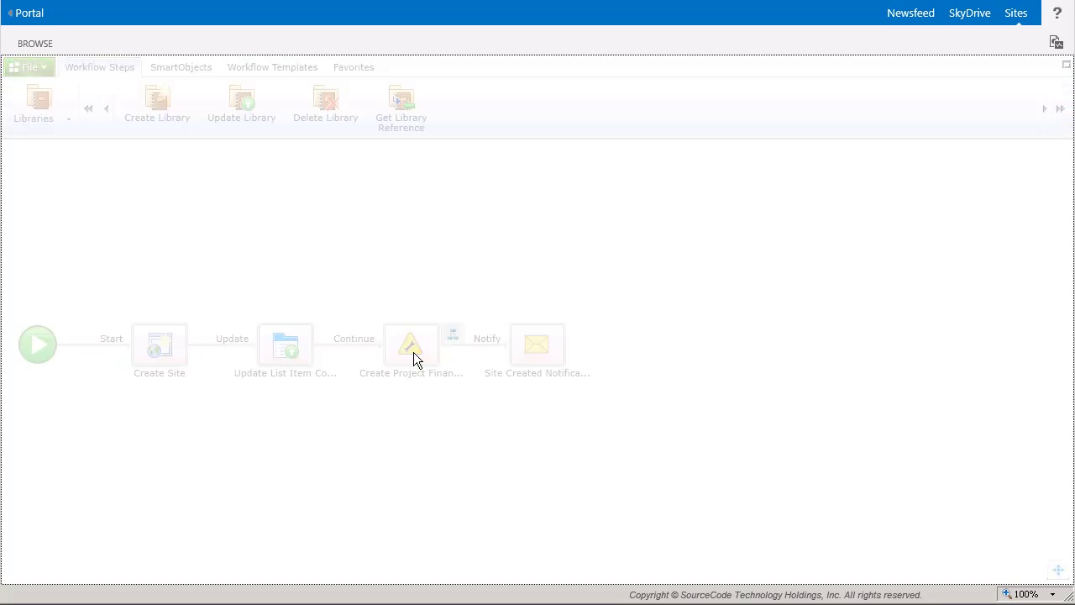
{"action": "left_click", "coordinate": [592, 384]}
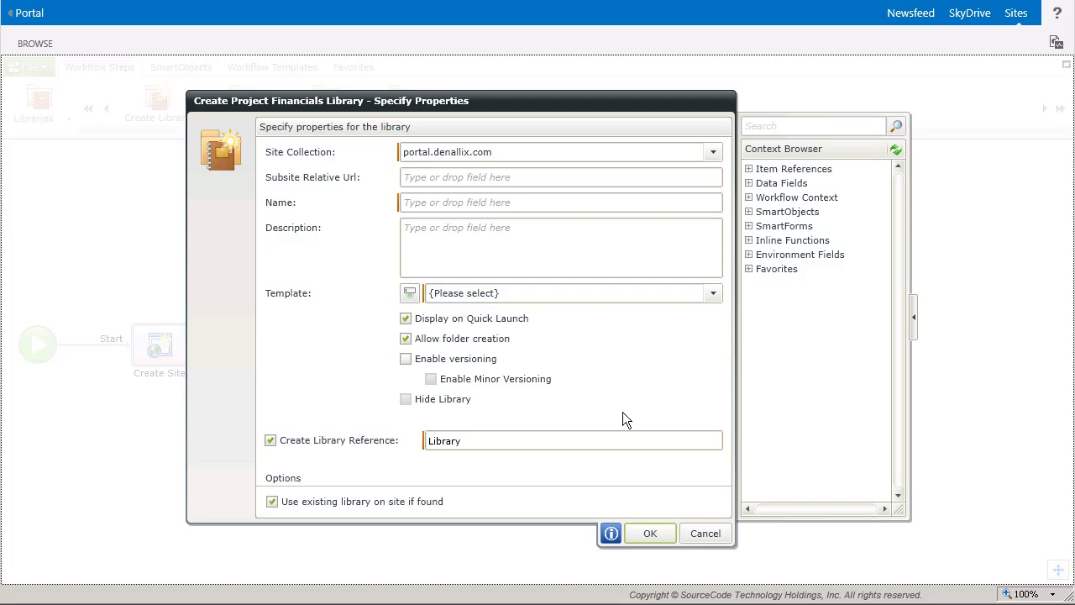
{"action": "left_click", "coordinate": [716, 155]}
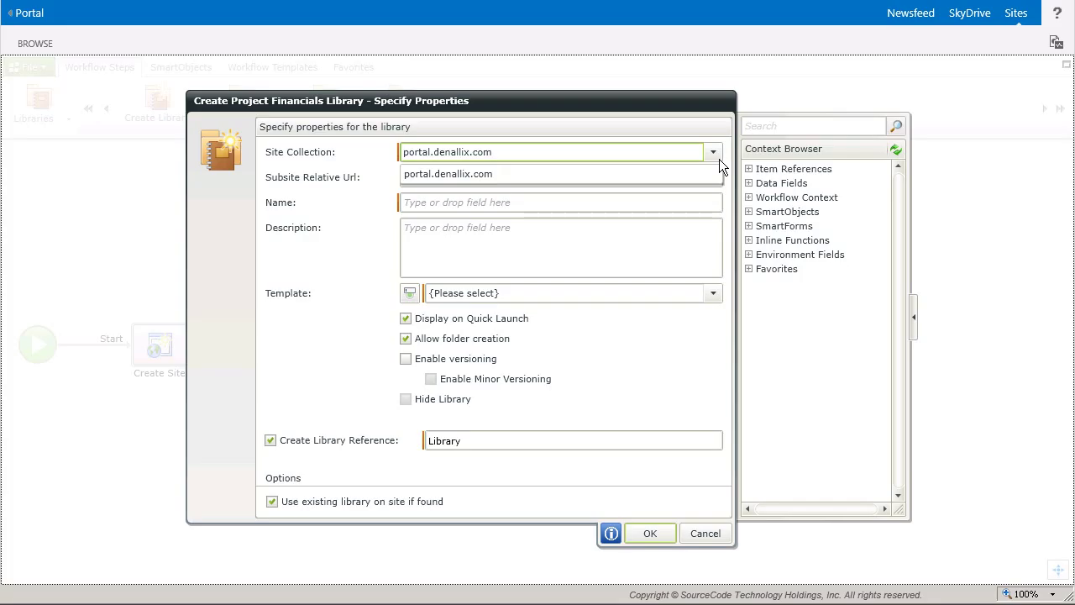
{"action": "left_click", "coordinate": [719, 159]}
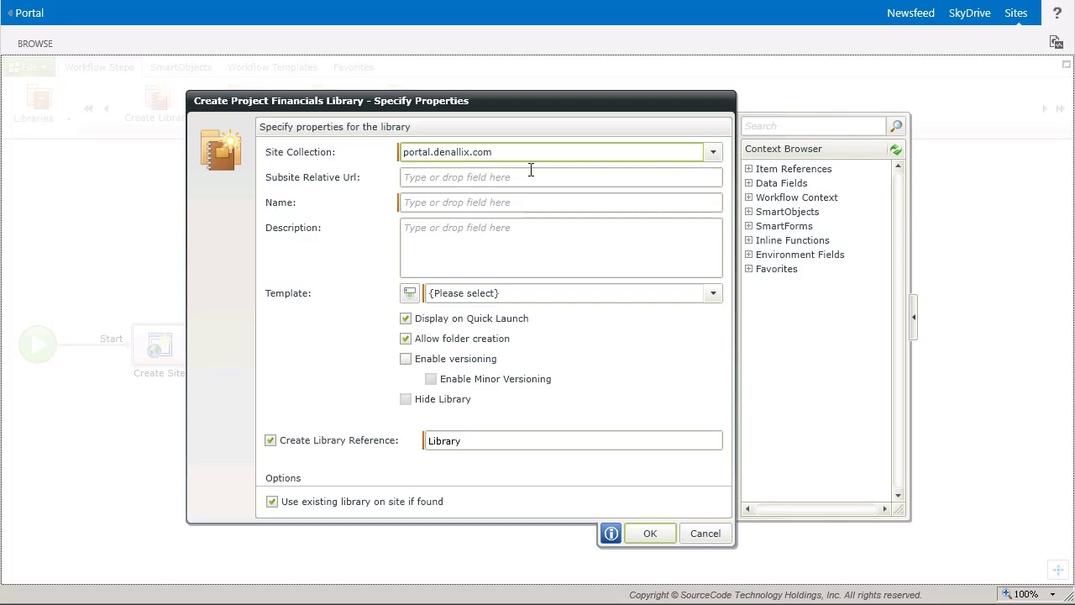
Step: Set the subsite relative URL to "/projects/" followed by the Relative URL field of the New Project Site Reference
{"action": "left_click", "coordinate": [442, 178]}
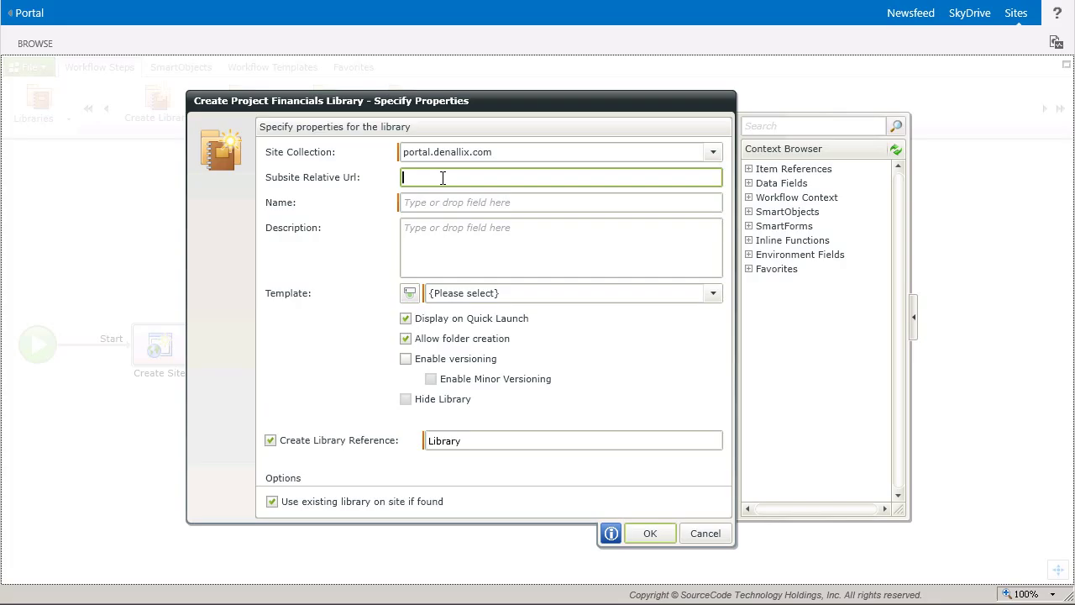
{"action": "type", "text": "/projects/"}
{"action": "double_click", "coordinate": [758, 173]}
{"action": "double_click", "coordinate": [794, 228]}
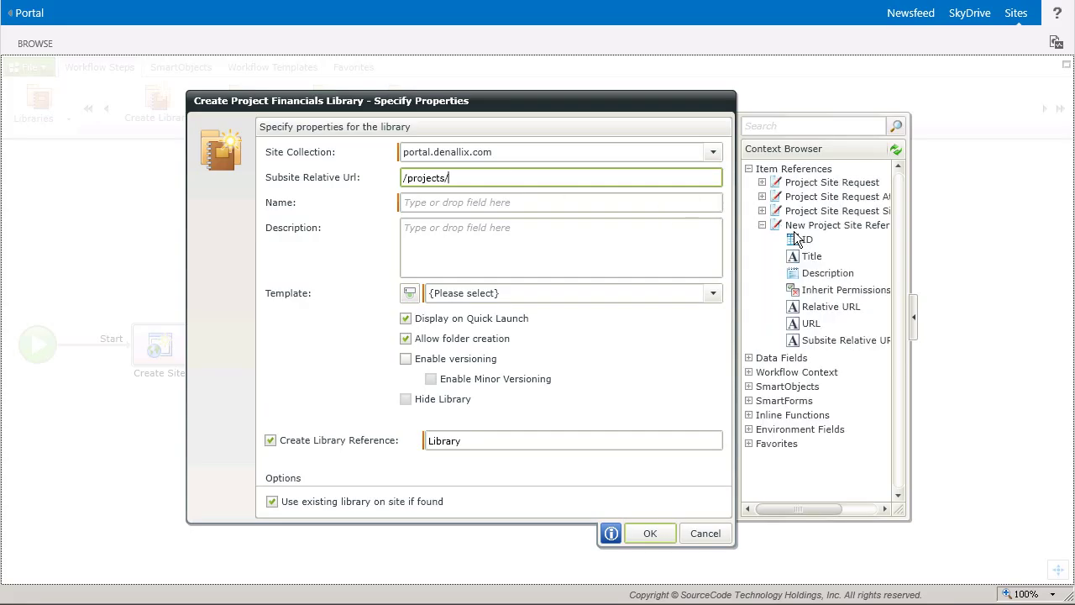
{"action": "left_click_drag", "start_coordinate": [823, 256], "coordinate": [830, 273]}
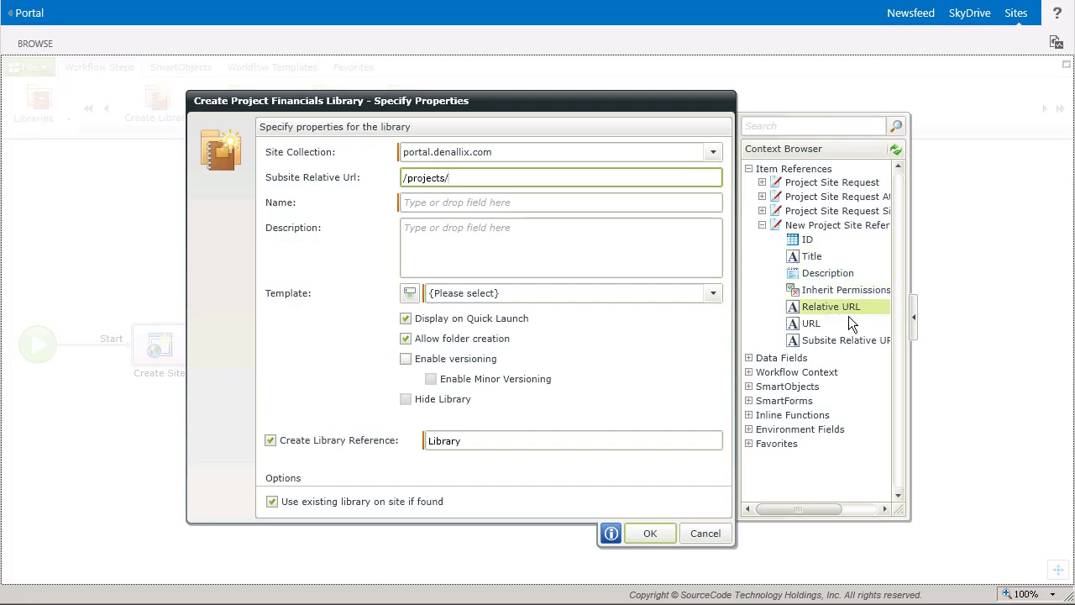
{"action": "left_click_drag", "start_coordinate": [872, 312], "coordinate": [577, 185]}
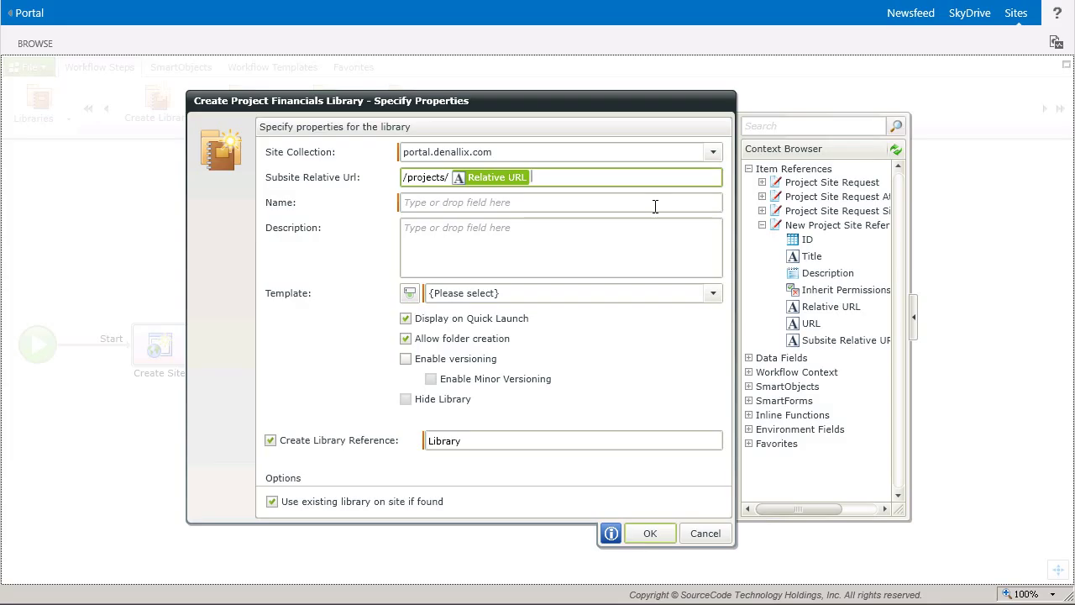
Step: Name the library "Project Financials" and describe it as "Store project budgeting and financial related documents in here."
{"action": "left_click", "coordinate": [655, 206]}
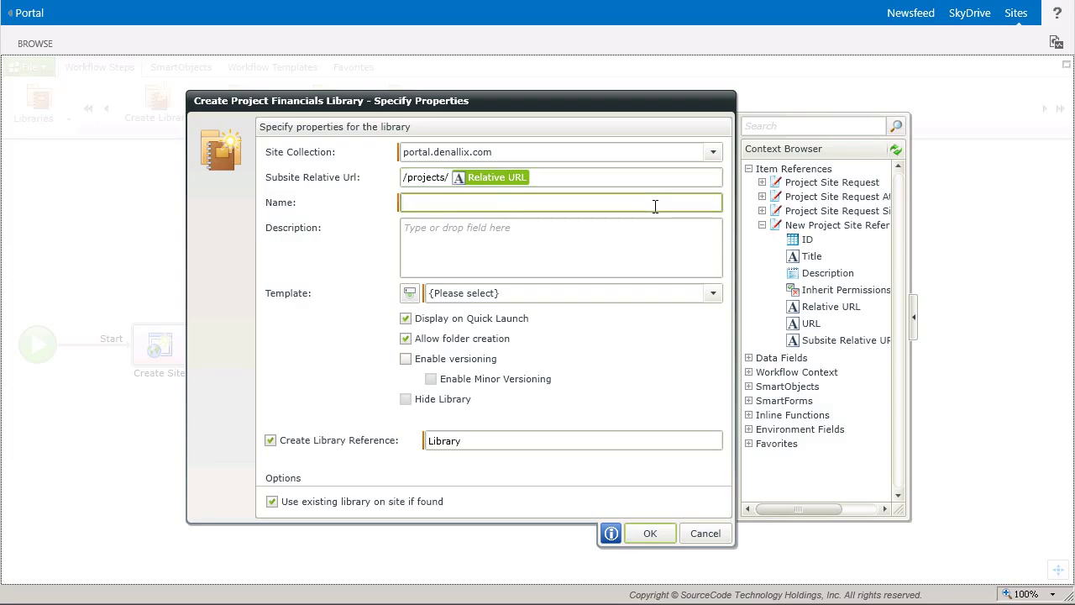
{"action": "type", "text": "Project Financials"}
{"action": "left_click", "coordinate": [650, 244]}
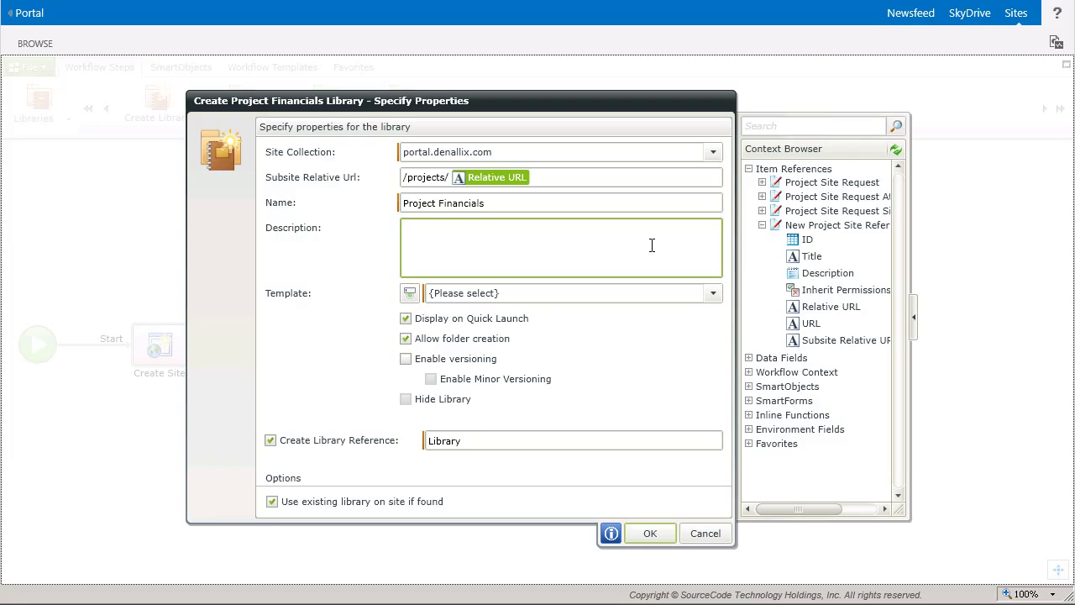
{"action": "type", "text": "Store project budgeting and financial related documents in here."}
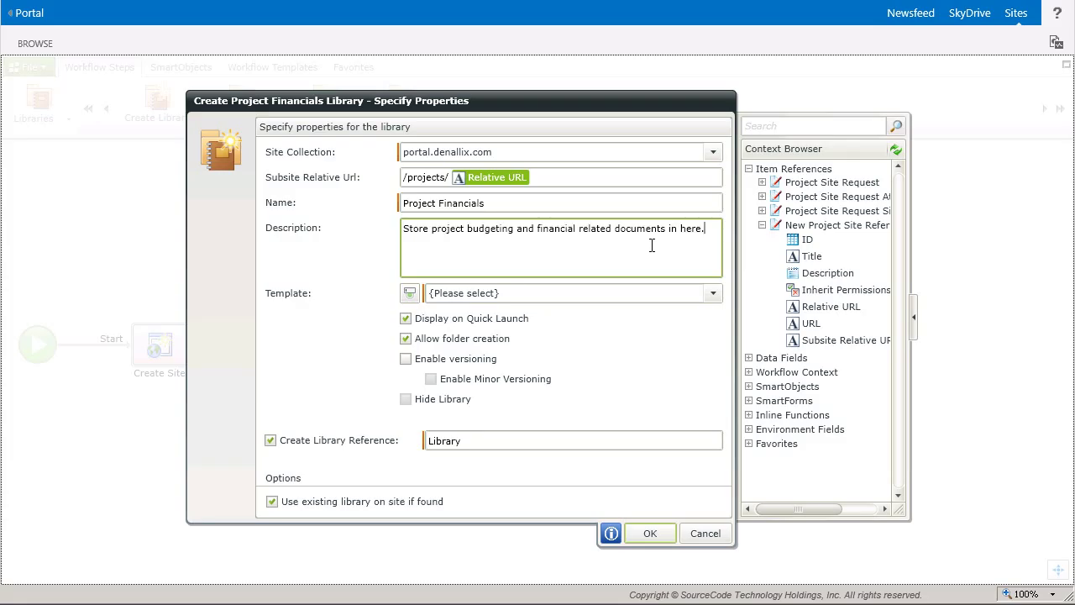
Step: Use the Document Library template with folder creation disallowed, versioning and minor versioning enabled, and display on Quick Launch kept on
{"action": "left_click", "coordinate": [716, 303]}
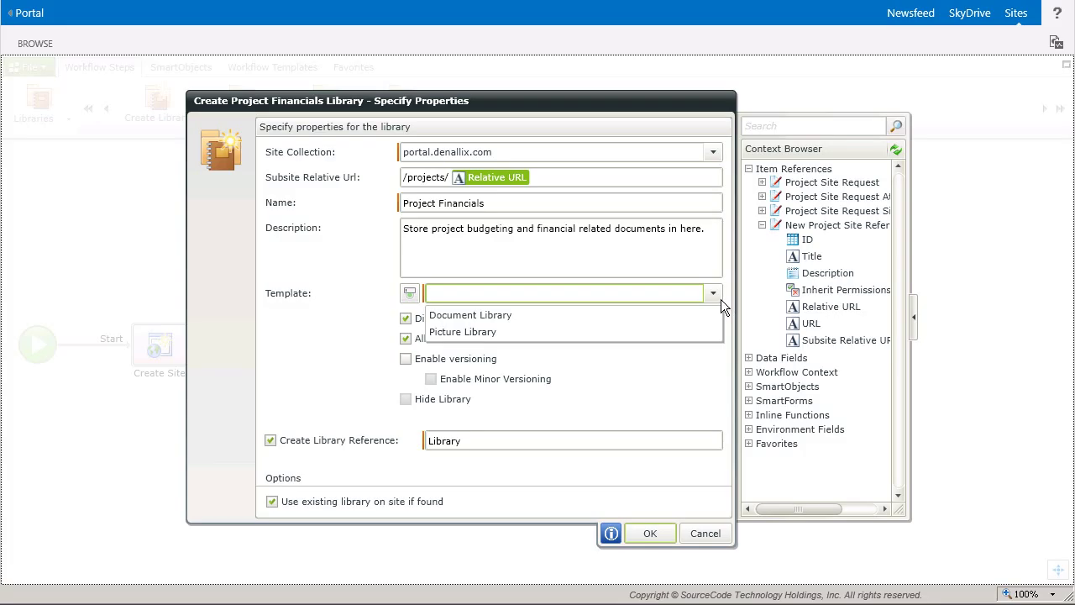
{"action": "left_click", "coordinate": [513, 321]}
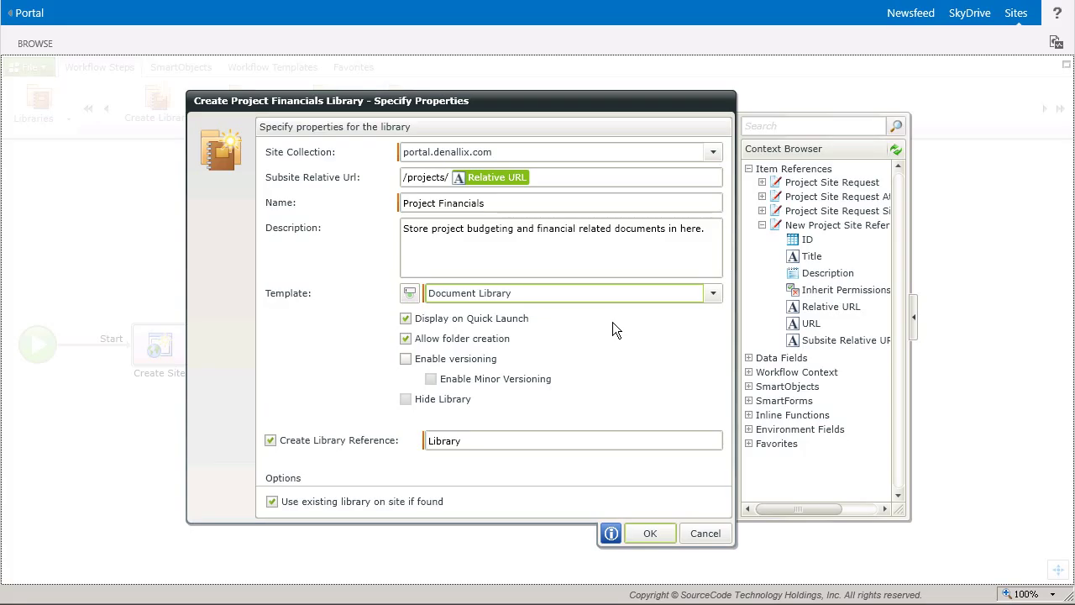
{"action": "left_click", "coordinate": [417, 299]}
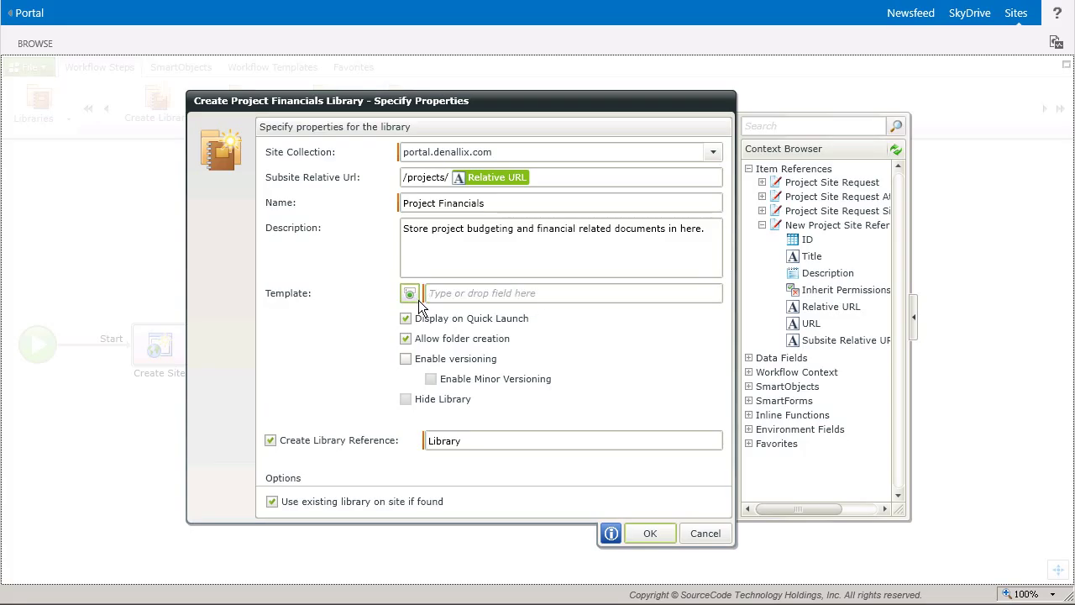
{"action": "left_click", "coordinate": [508, 296]}
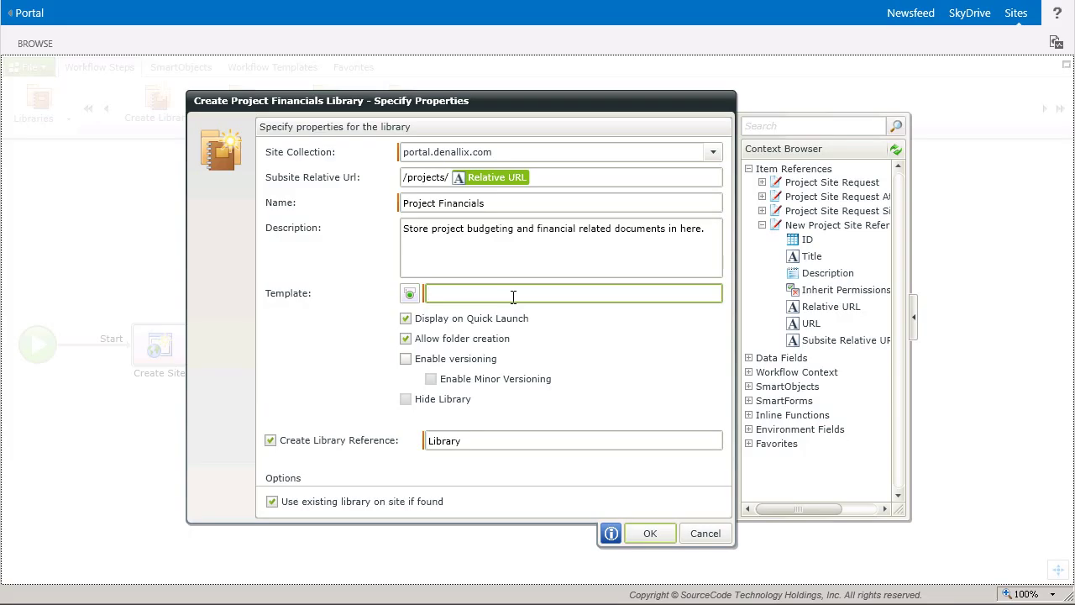
{"action": "left_click", "coordinate": [425, 304]}
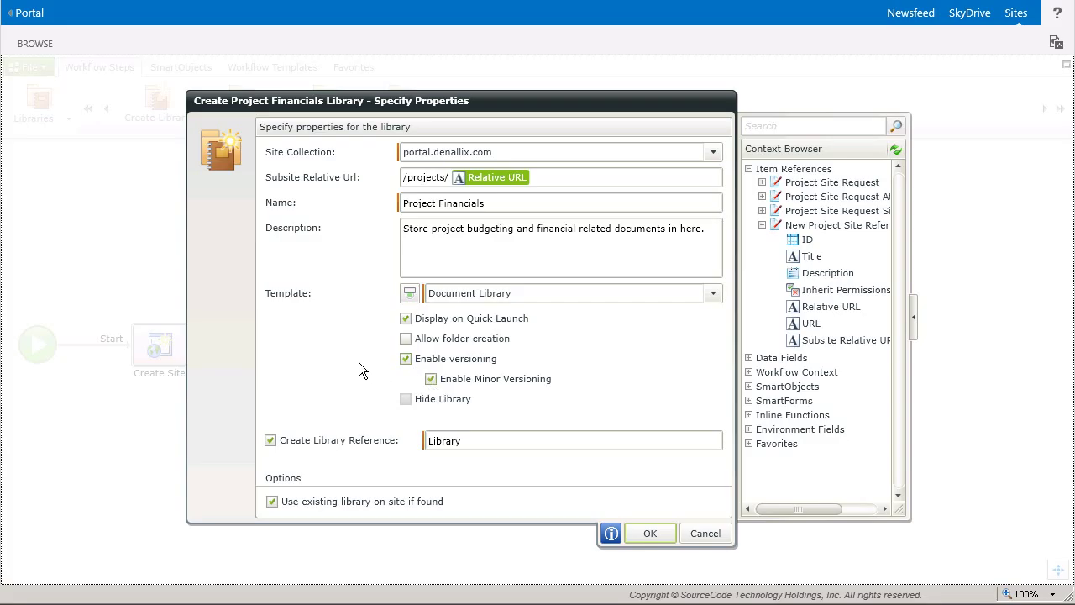
{"action": "left_click", "coordinate": [406, 319]}
{"action": "left_click", "coordinate": [405, 318]}
Step: Name the library reference "Project Financials Library Reference", turn off using an existing library if found, and confirm the library properties
{"action": "double_click", "coordinate": [456, 443]}
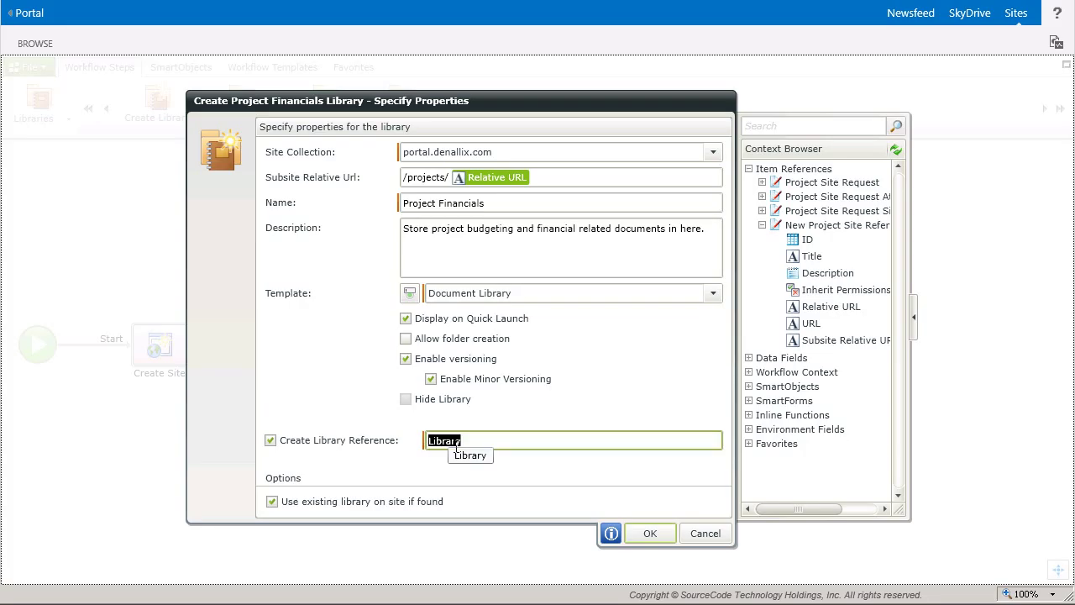
{"action": "type", "text": "Project Financials Library Referenc e"}
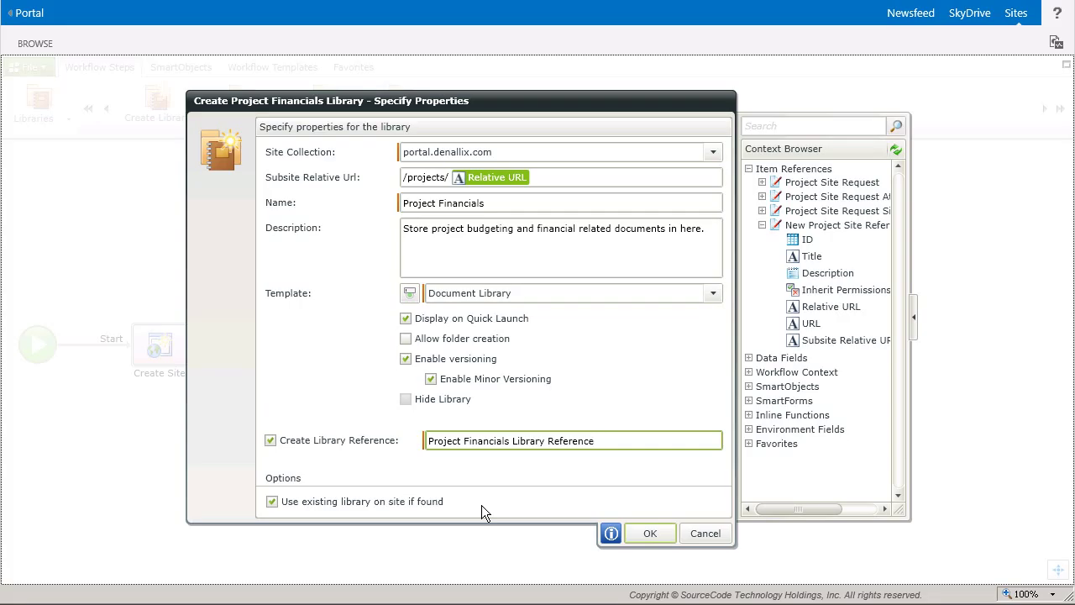
{"action": "left_click", "coordinate": [274, 503]}
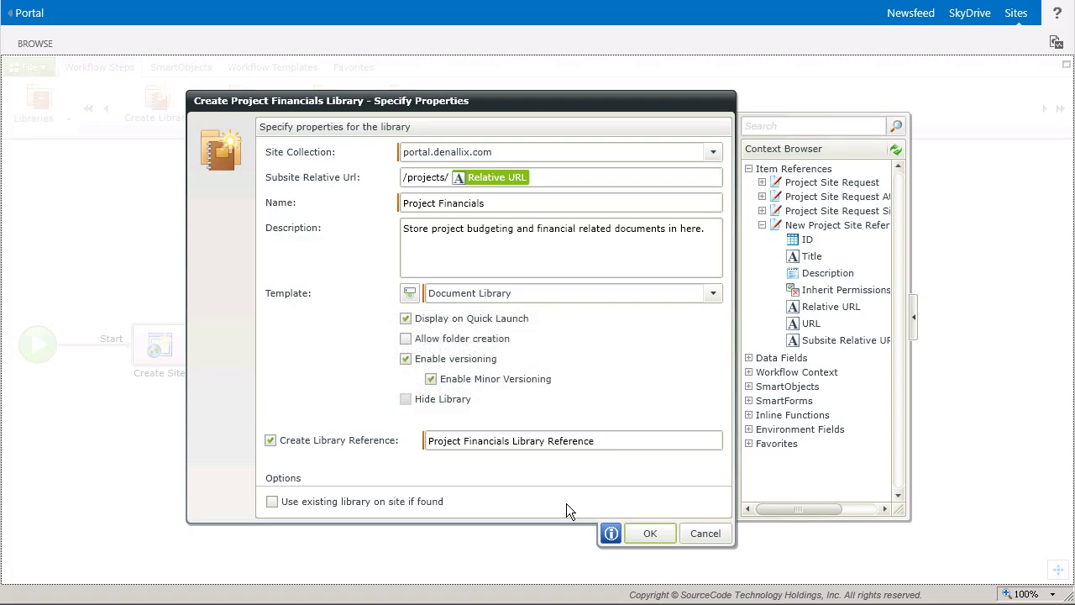
{"action": "left_click", "coordinate": [649, 541]}
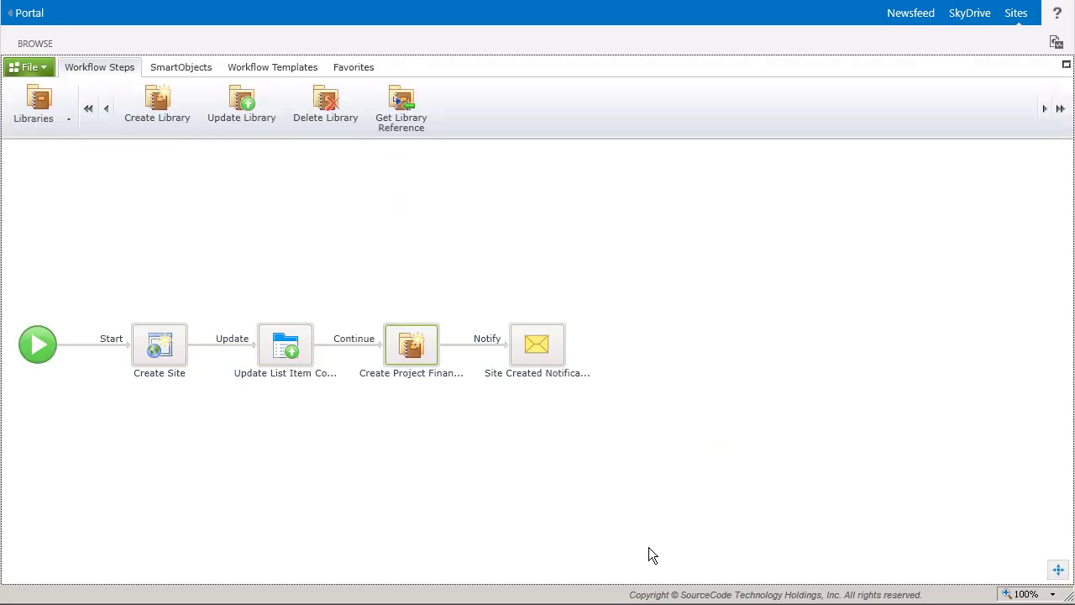
Step: In the Site Created Notification e-mail, insert the Project Financials Library Reference's Title field after "Project Financials Library Reference Title:" and finish the wizard
{"action": "double_click", "coordinate": [557, 372]}
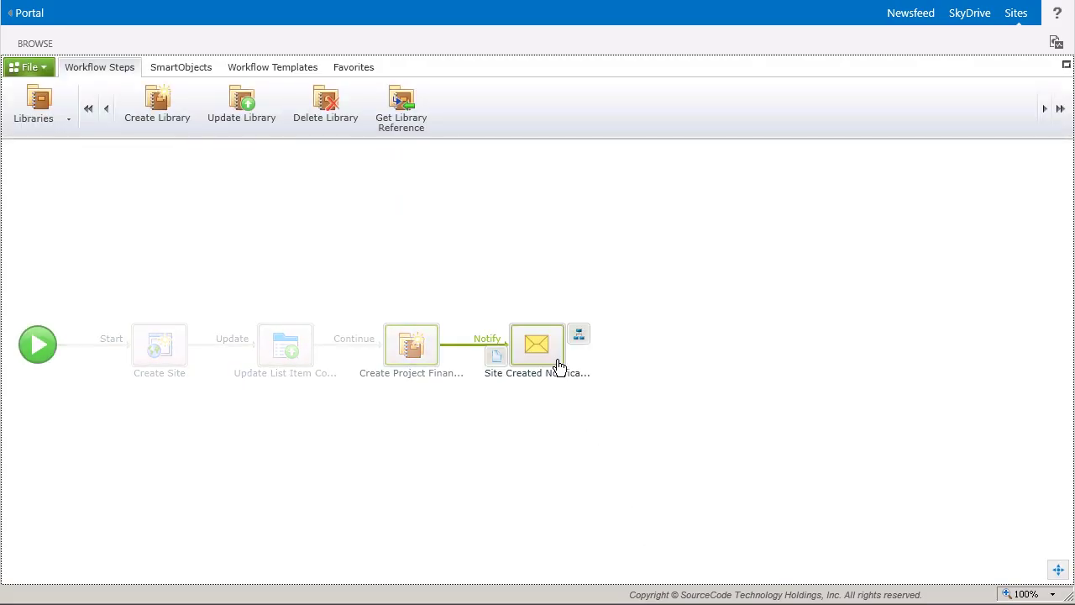
{"action": "left_click", "coordinate": [546, 380]}
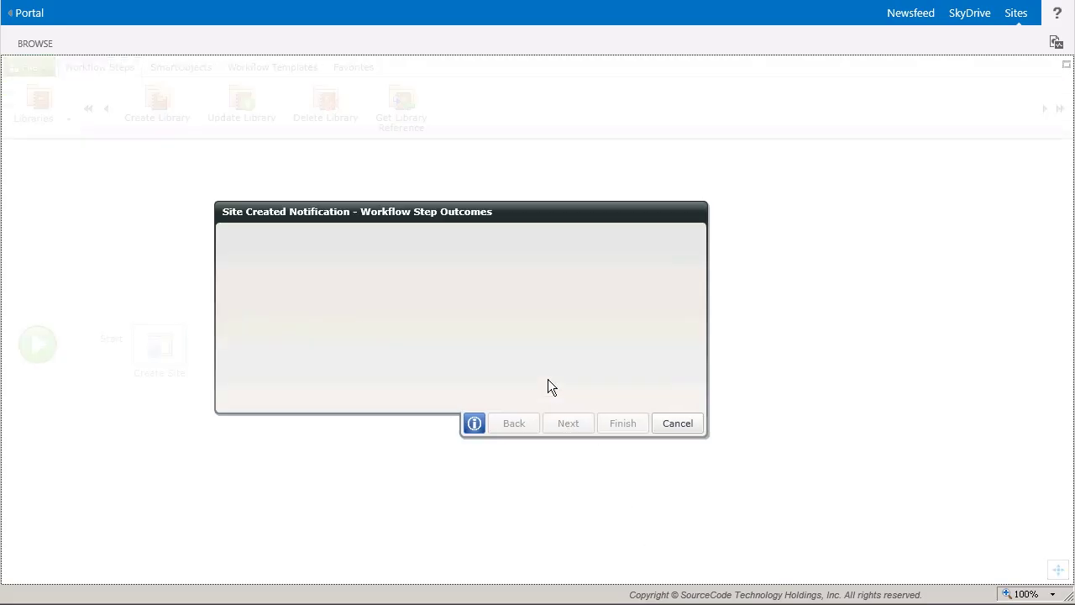
{"action": "left_click", "coordinate": [576, 430]}
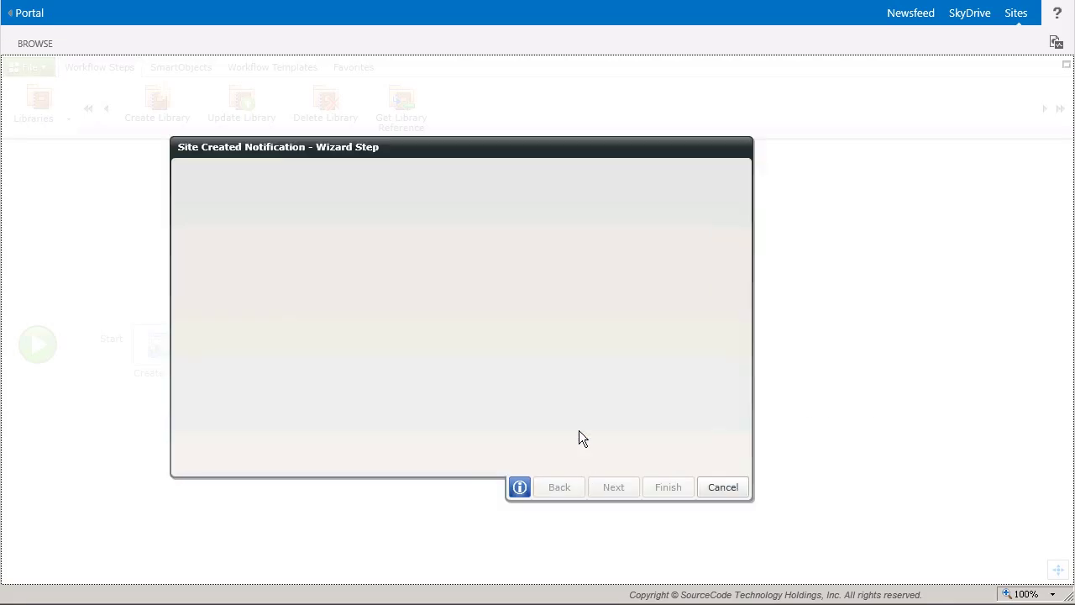
{"action": "left_click", "coordinate": [471, 334]}
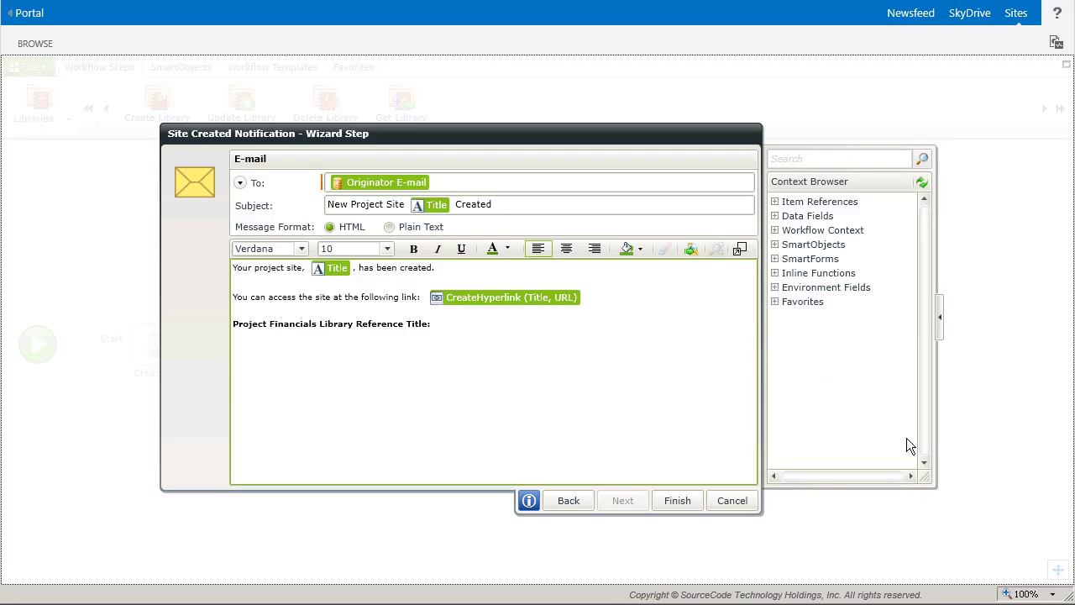
{"action": "left_click_drag", "start_coordinate": [934, 487], "coordinate": [1026, 486]}
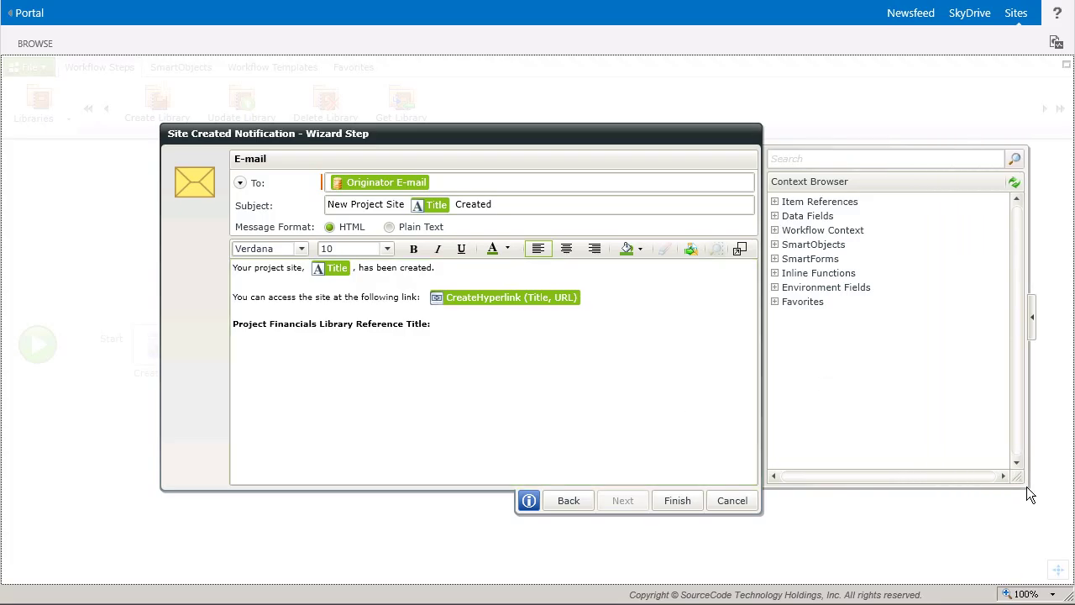
{"action": "left_click", "coordinate": [775, 202]}
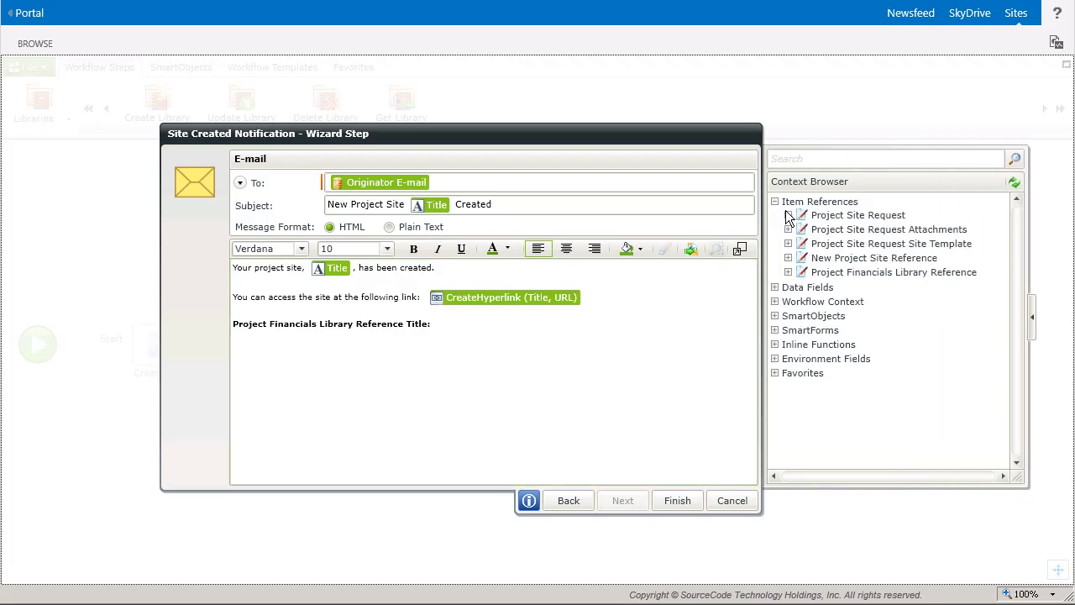
{"action": "left_click", "coordinate": [844, 280]}
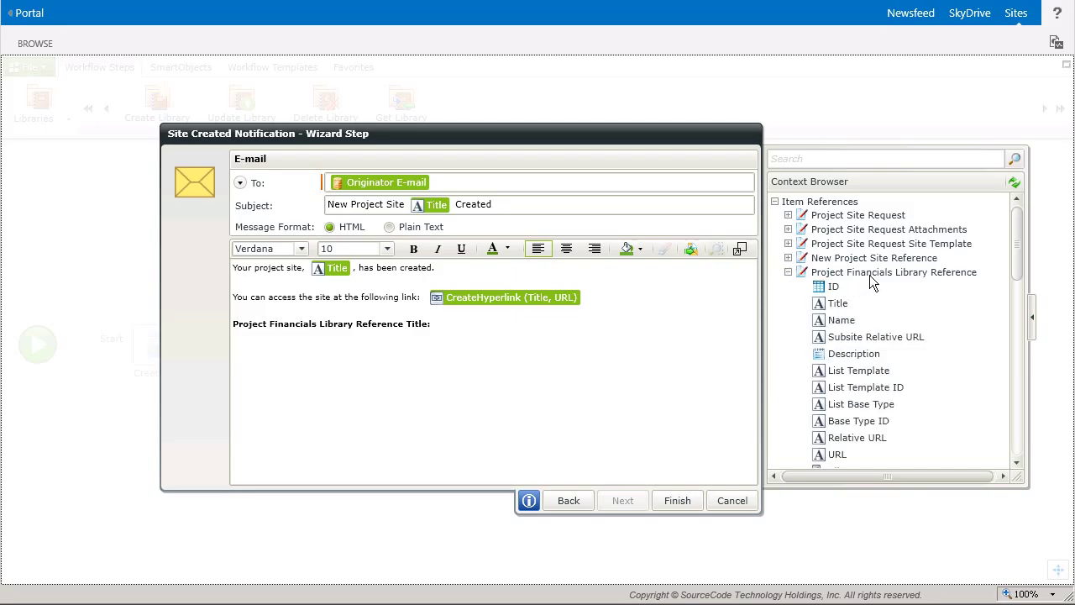
{"action": "left_click_drag", "start_coordinate": [862, 304], "coordinate": [495, 333]}
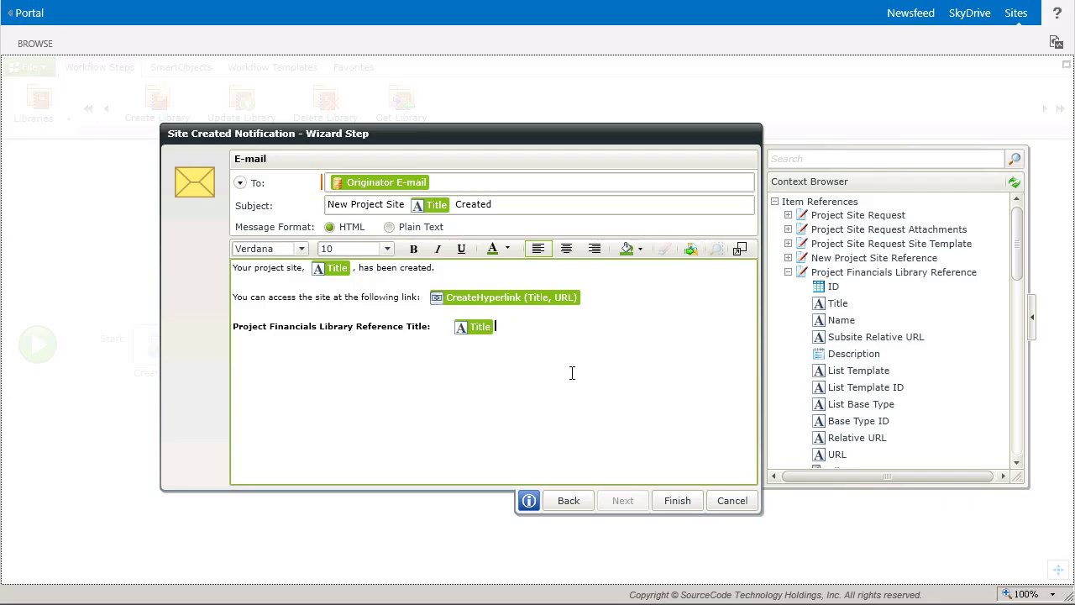
{"action": "left_click", "coordinate": [680, 513]}
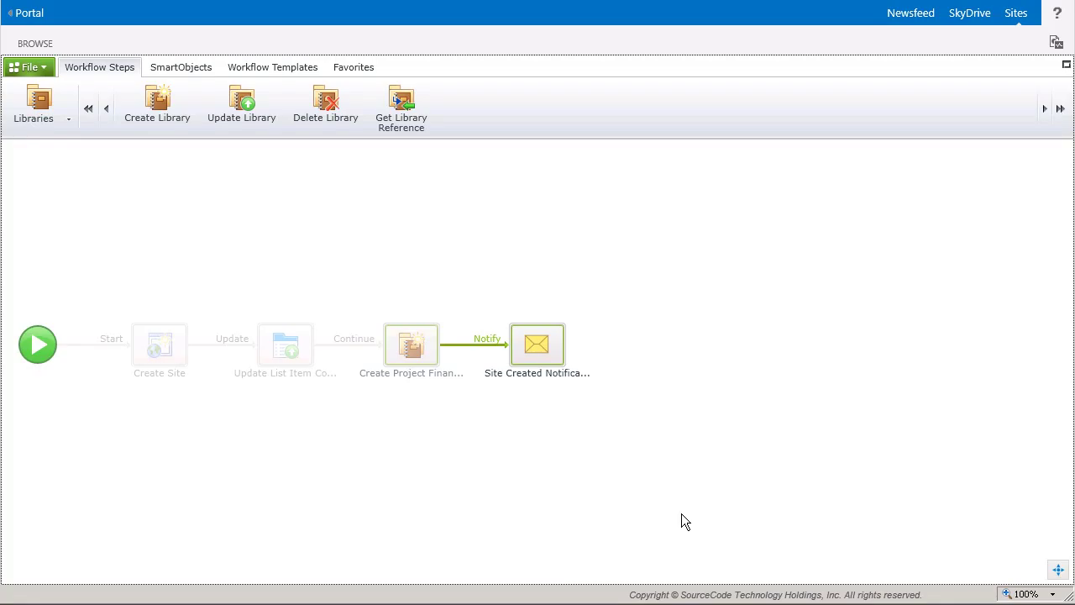
Step: In the SharePoint Project Site Request list, start a new item titled "ATM Upgrade" with relative URL "atmupgrade"
{"action": "left_click", "coordinate": [33, 67]}
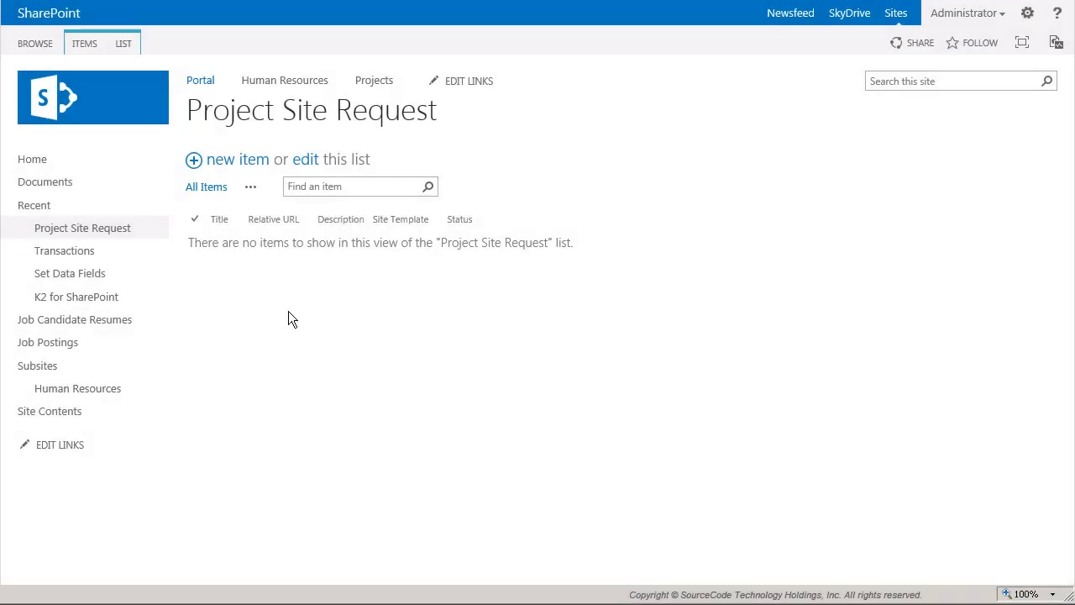
{"action": "left_click", "coordinate": [251, 170]}
{"action": "type", "text": "A"}
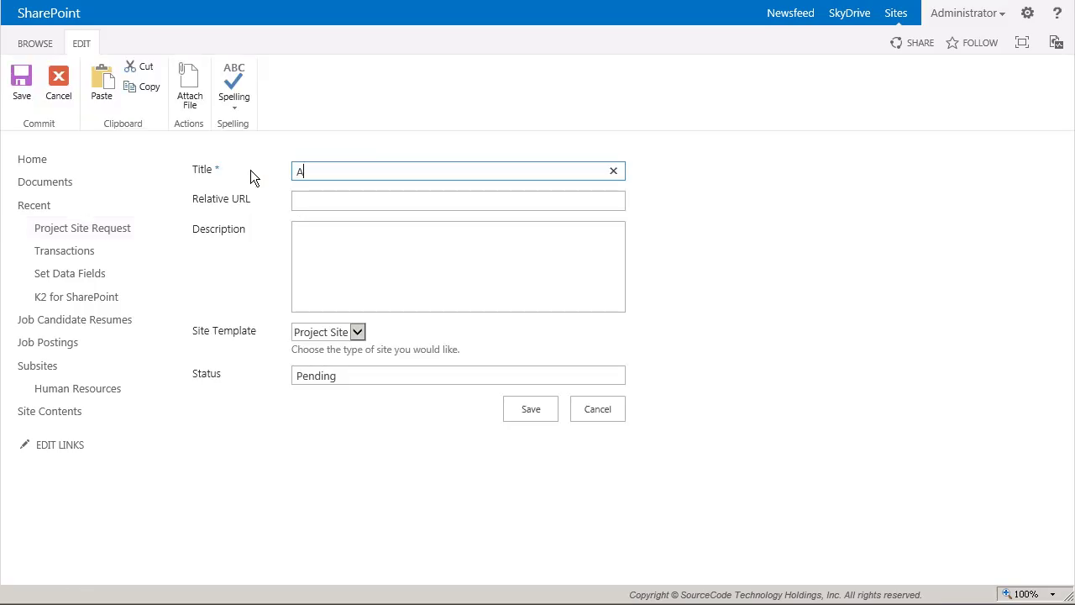
{"action": "type", "text": "TM Upgrade"}
{"action": "key", "text": "Tab"}
{"action": "type", "text": "atm"}
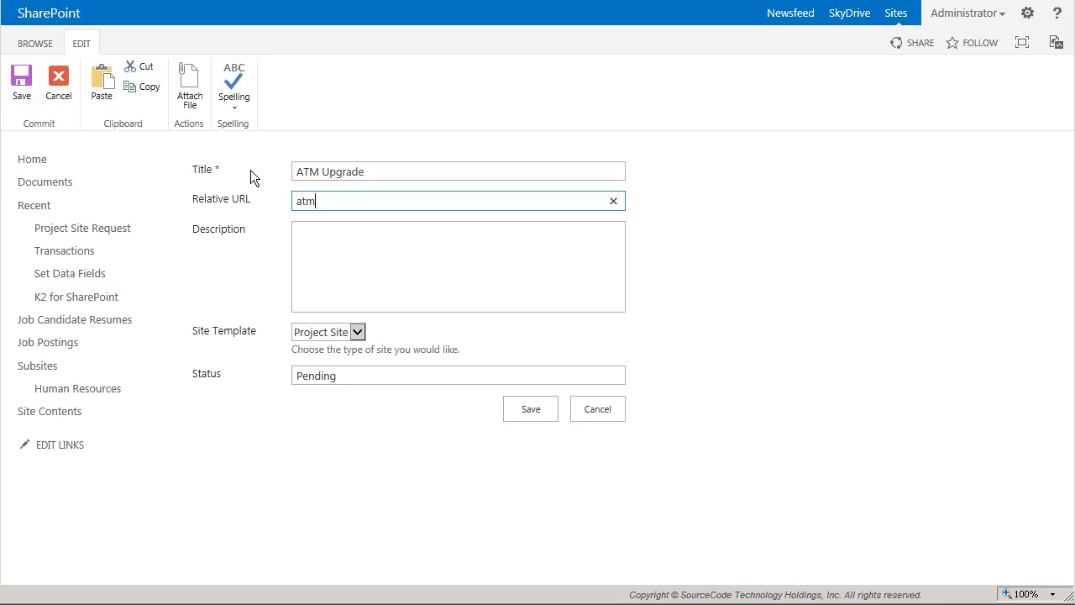
{"action": "type", "text": "upgrade"}
Step: Describe the request as "Use this site to store and collaborate on information concerning the ATM Upgrade project." and save it
{"action": "key", "text": "Tab"}
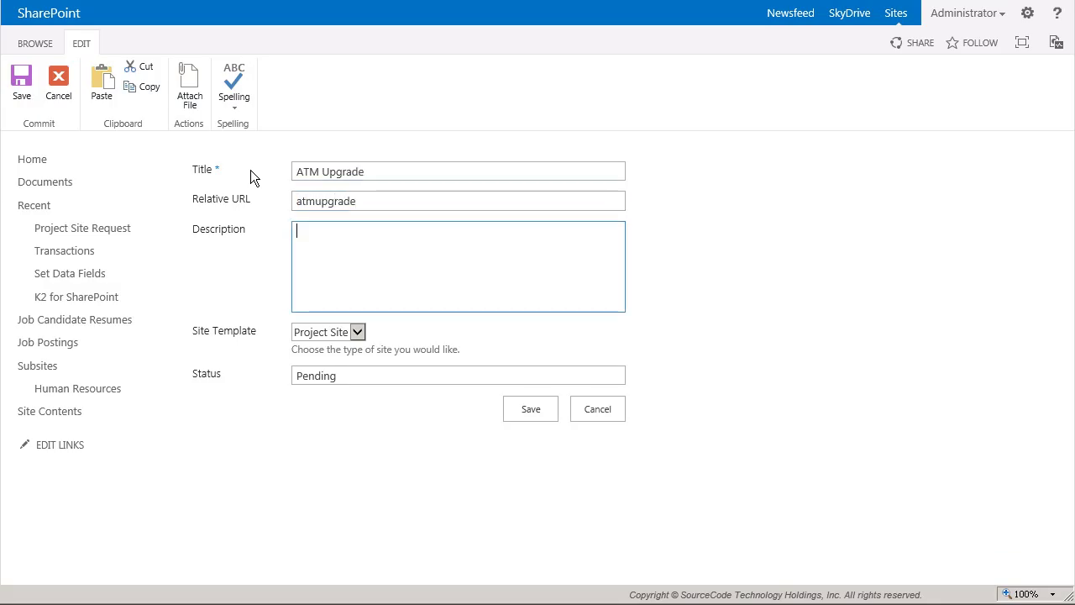
{"action": "type", "text": "Use this site to store and collaborate on information concerning the ATM Upgrade project."}
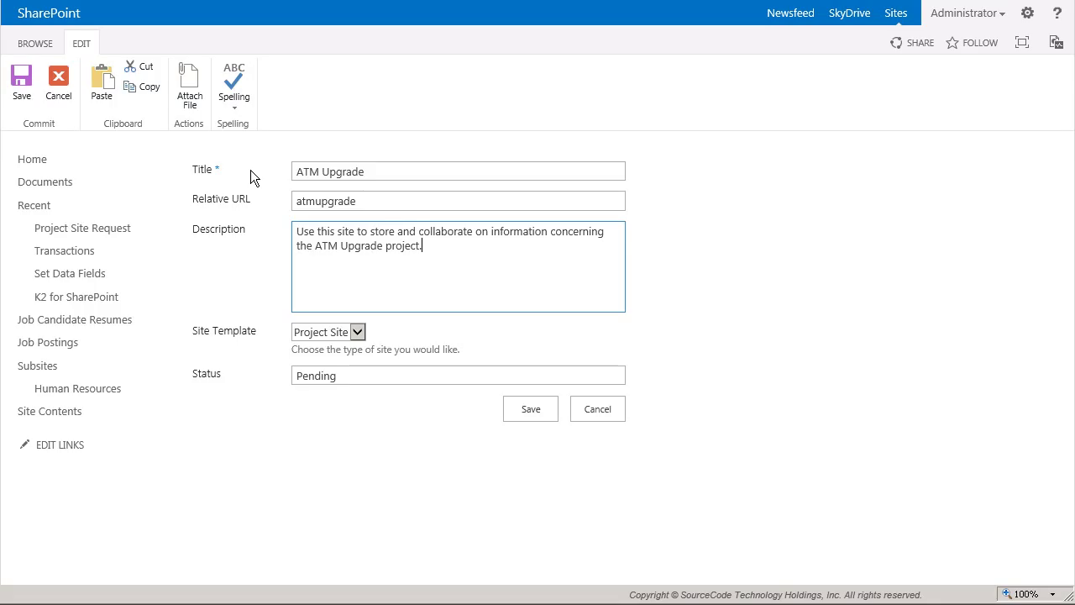
{"action": "left_click", "coordinate": [536, 419]}
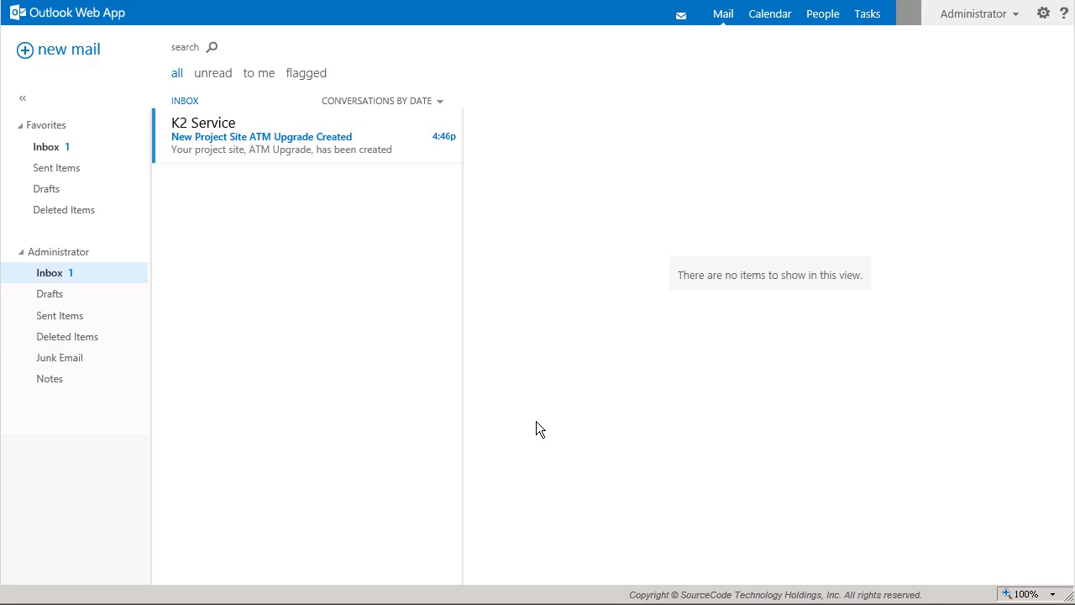
Step: Open the site-created notification e-mail, follow its ATM Upgrade link, and open the new site's Project Financials library
{"action": "left_click", "coordinate": [330, 160]}
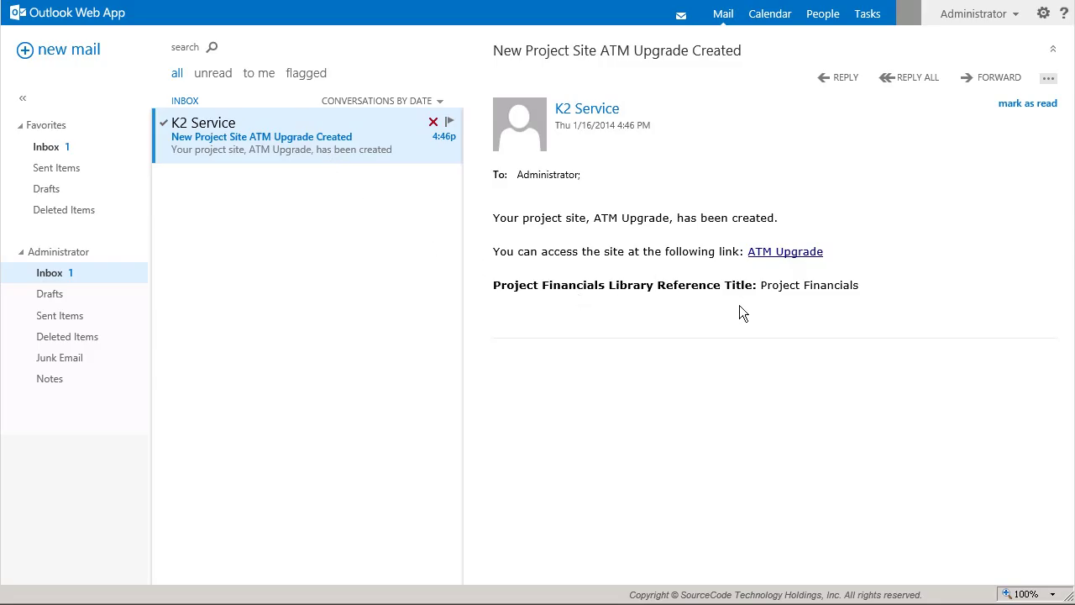
{"action": "left_click", "coordinate": [778, 256]}
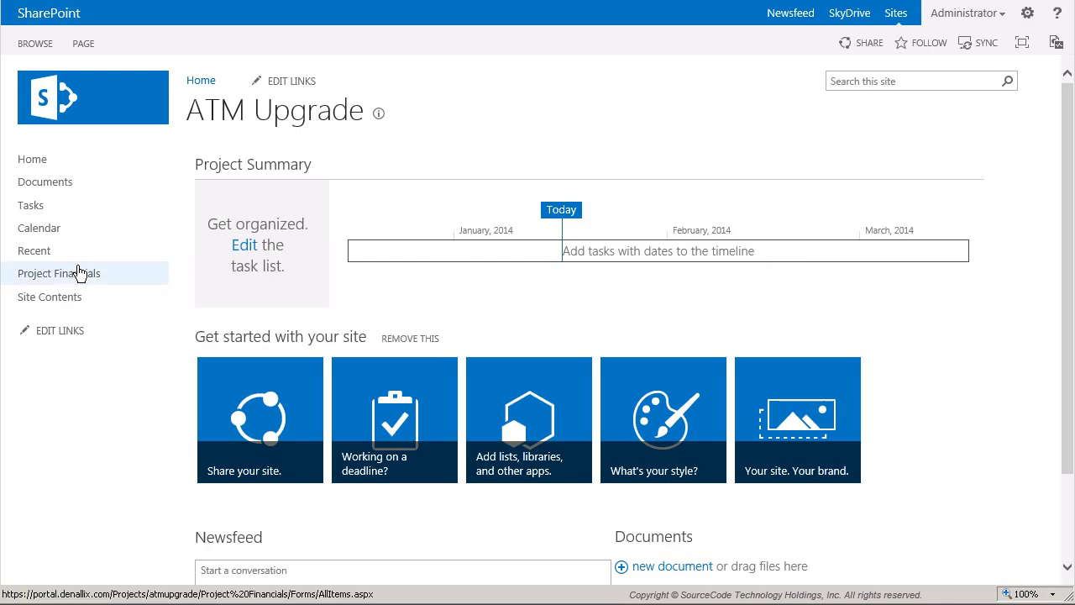
{"action": "left_click", "coordinate": [80, 281]}
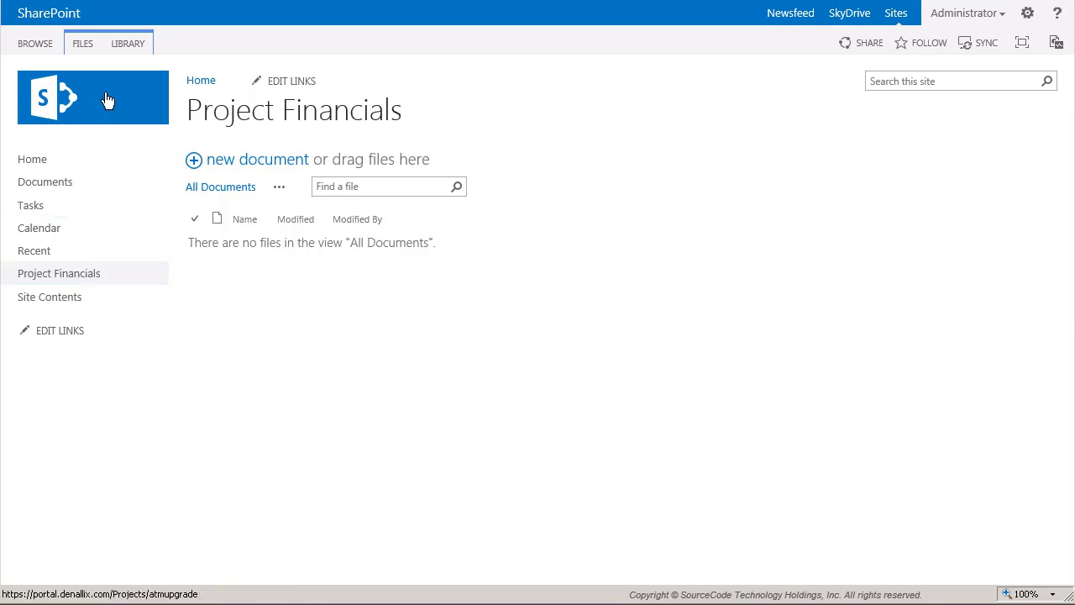
Step: Open the Project Financials library's settings and examine its versioning settings
{"action": "left_click", "coordinate": [131, 52]}
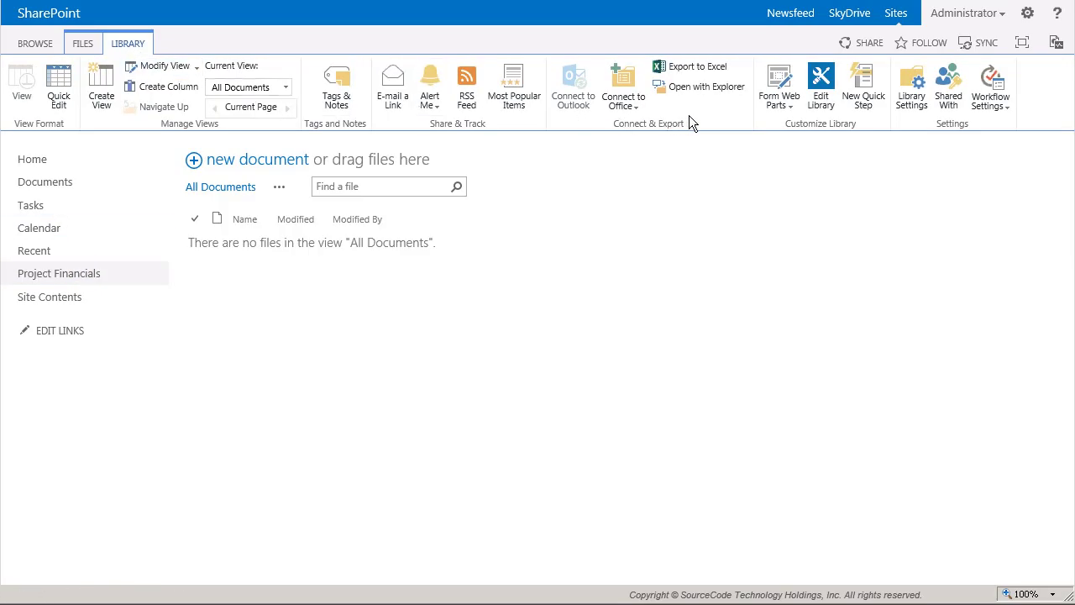
{"action": "left_click", "coordinate": [928, 122]}
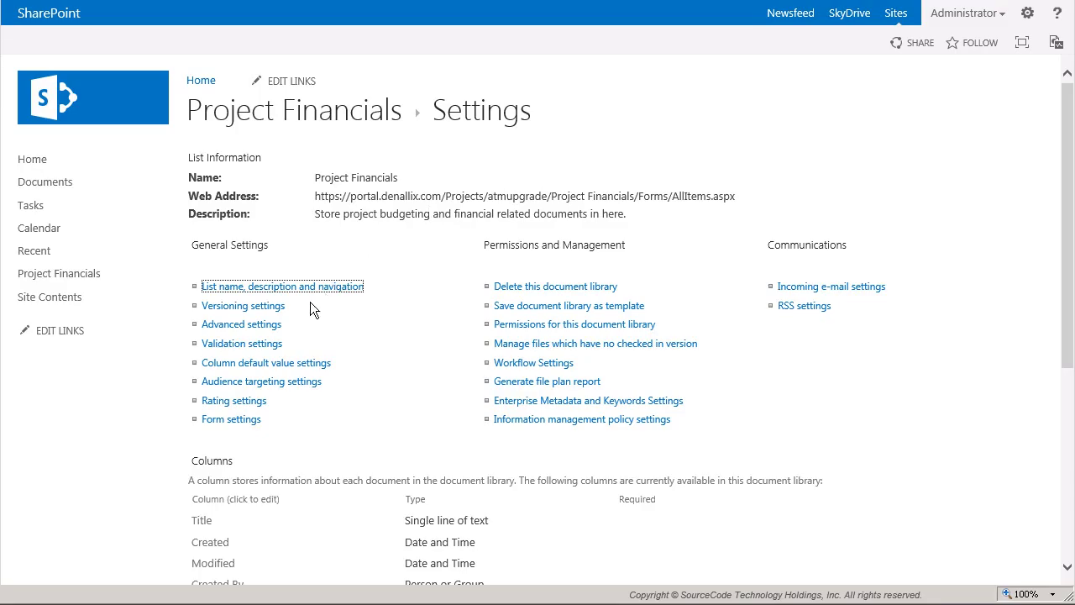
{"action": "left_click", "coordinate": [277, 306]}
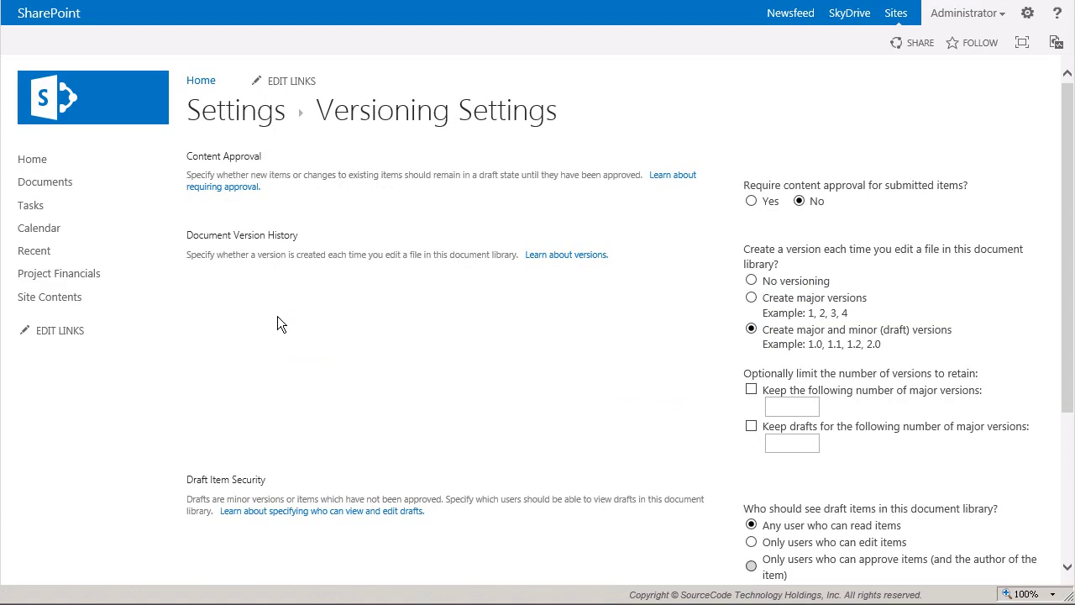